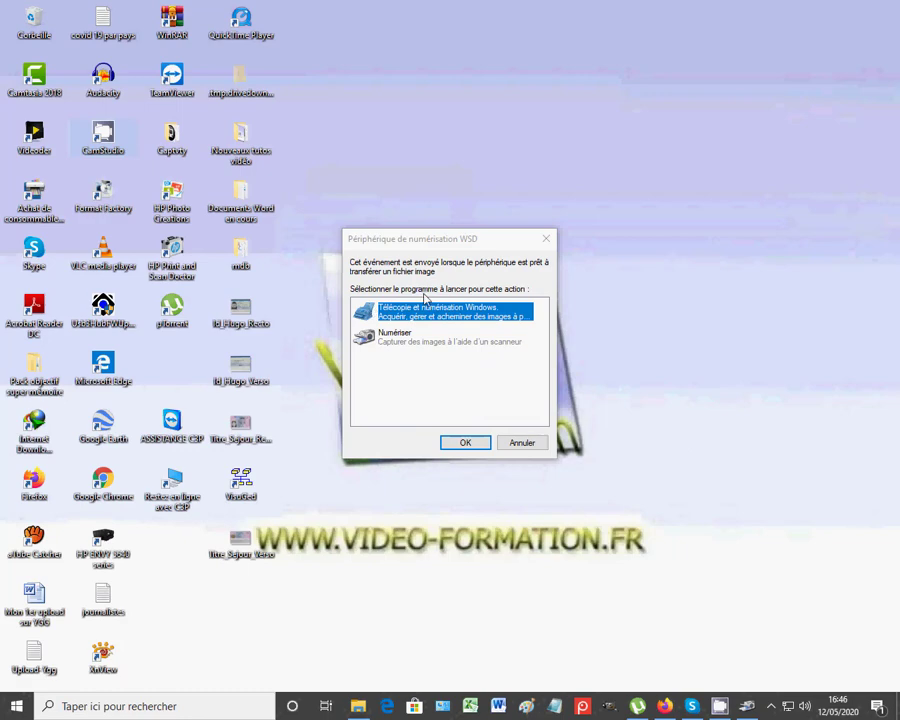
# - Choose Numériser as the program to launch for the WSD scanning device and confirm
pyautogui.click(405, 340)
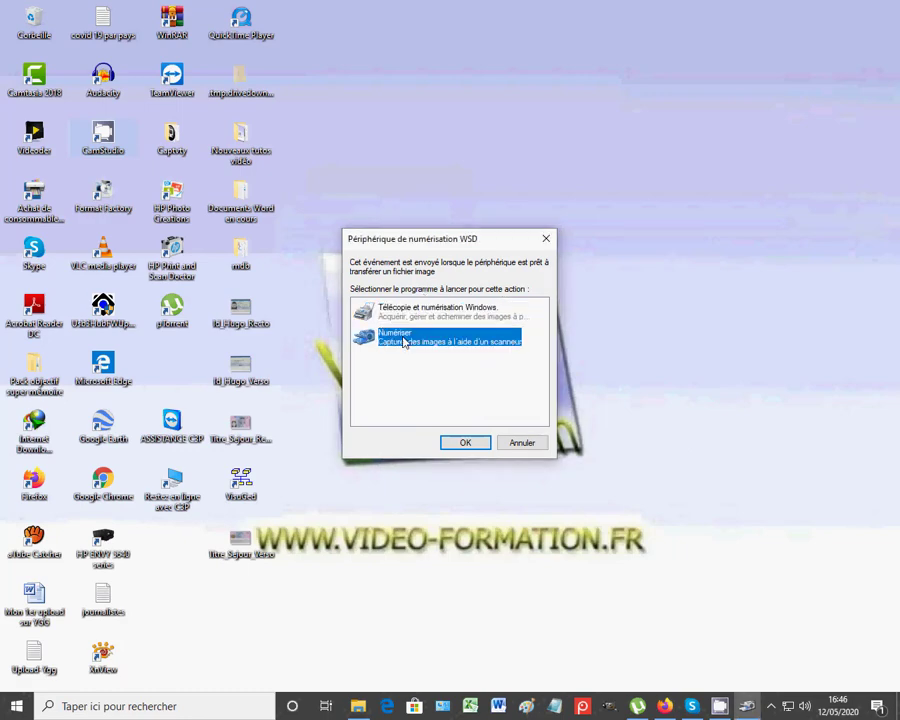
pyautogui.click(463, 443)
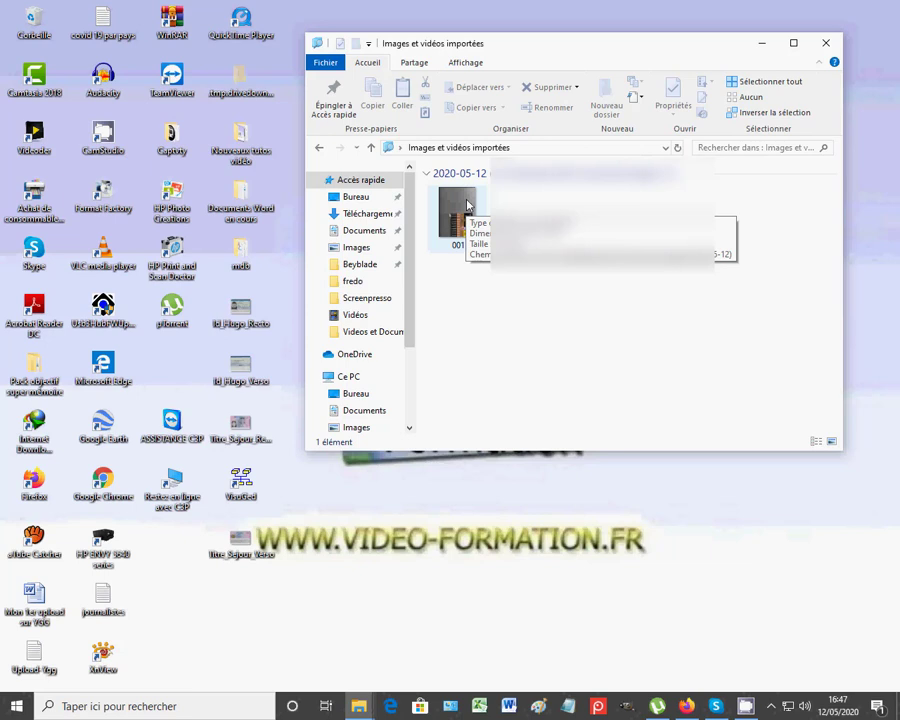
# - Move the scanned image 001 from the Images et vidéos importées folder to the desktop
pyautogui.moveTo(467, 205); pyautogui.dragTo(467, 217)
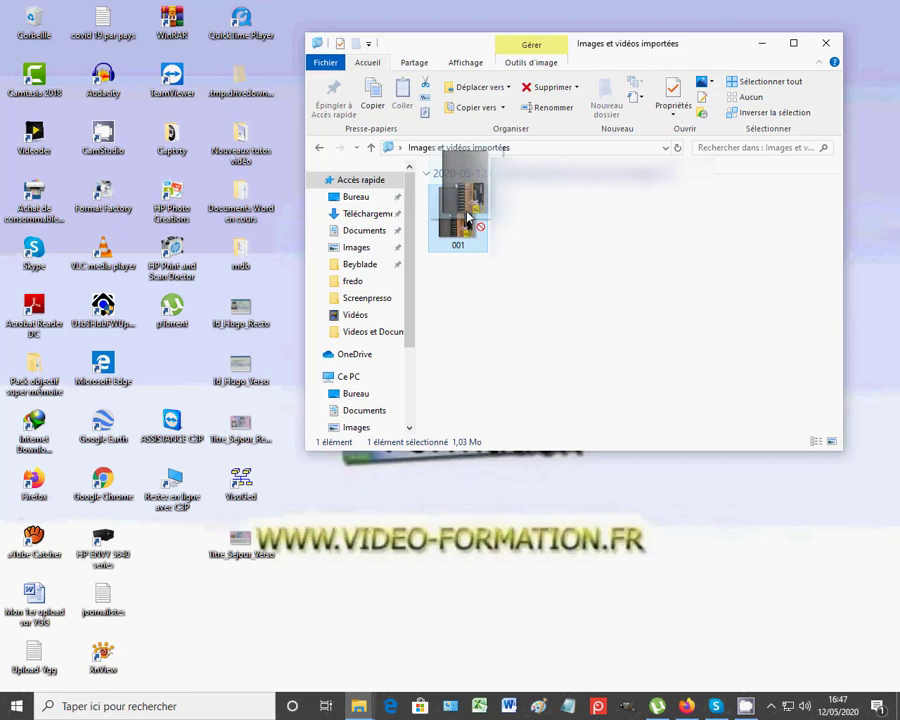
pyautogui.moveTo(467, 217); pyautogui.dragTo(225, 630)
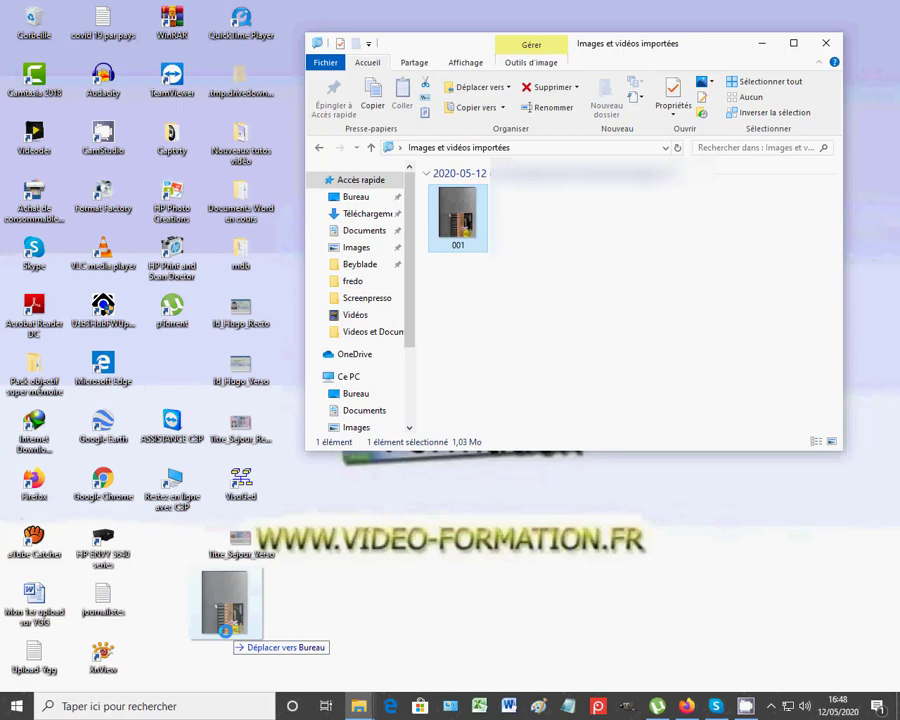
pyautogui.moveTo(225, 630); pyautogui.dragTo(225, 630)
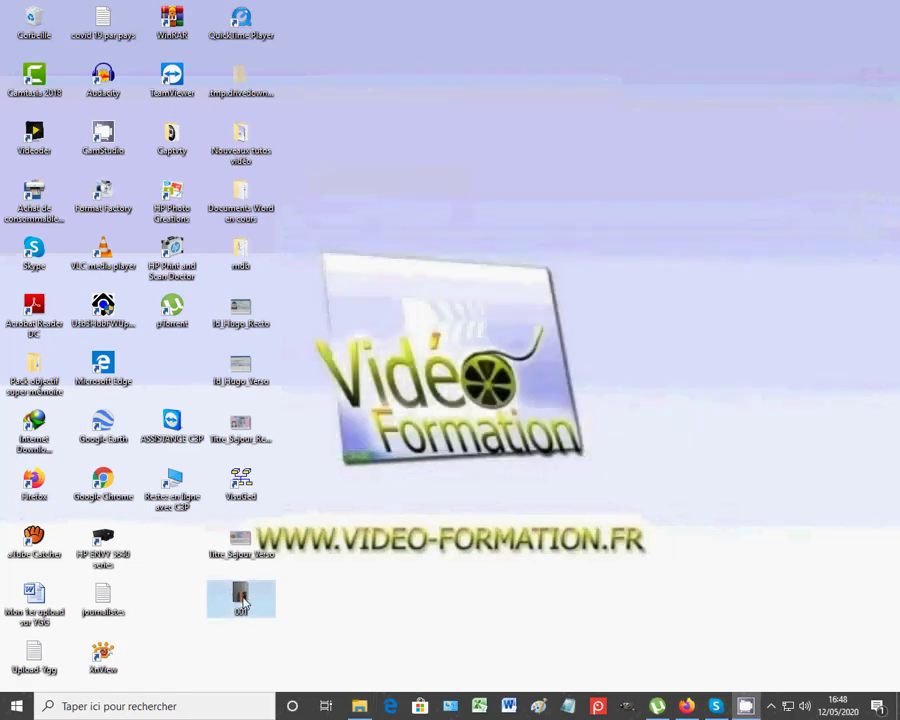
# - Open the 001 image from the desktop in Paint
pyautogui.rightClick(242, 601)
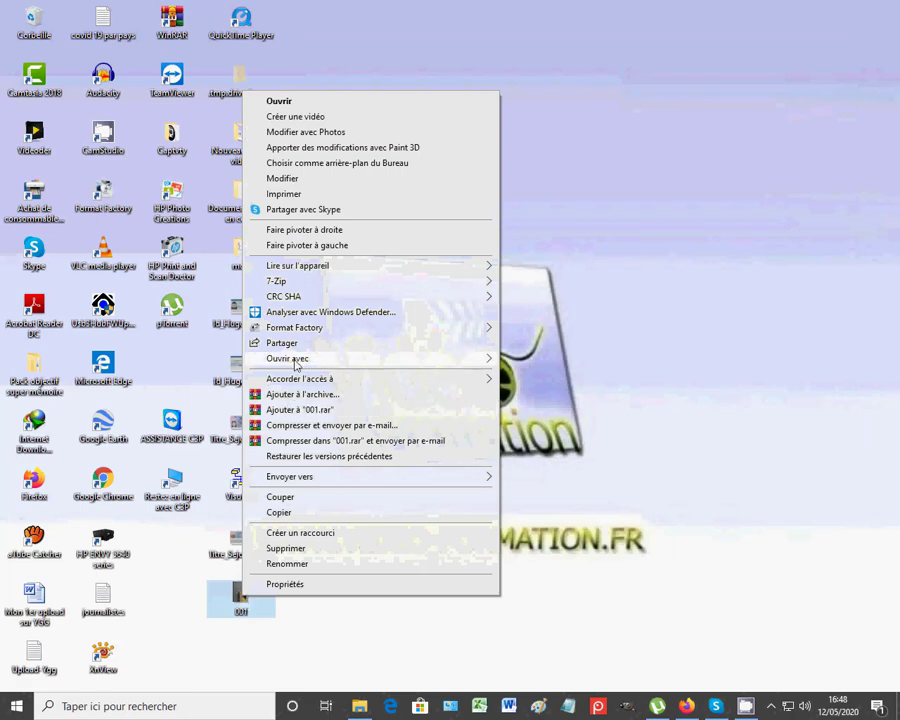
pyautogui.moveTo(296, 365)
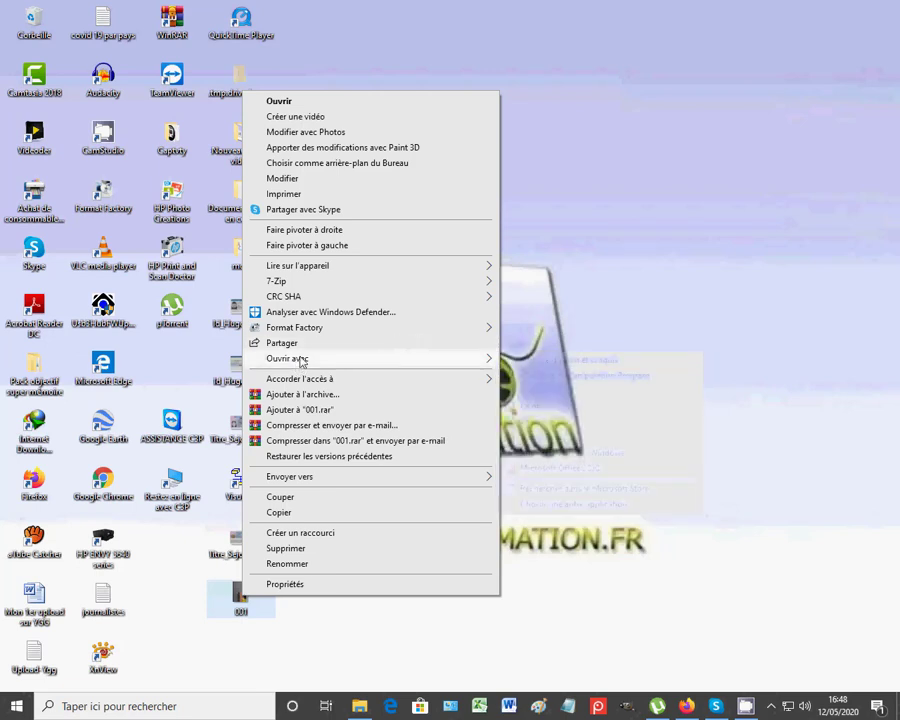
pyautogui.moveTo(354, 361)
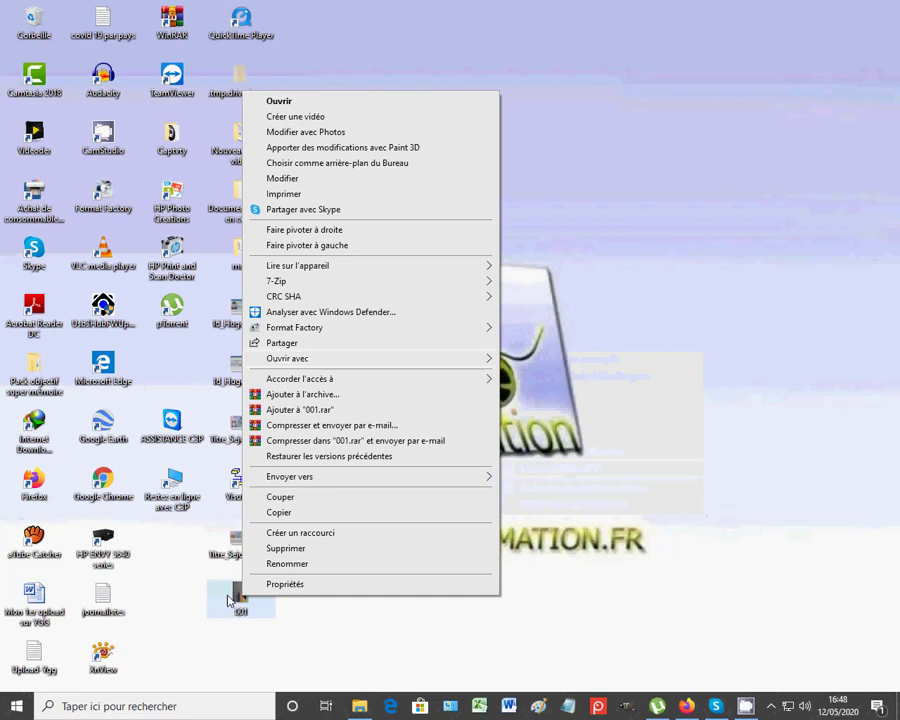
pyautogui.click(176, 584)
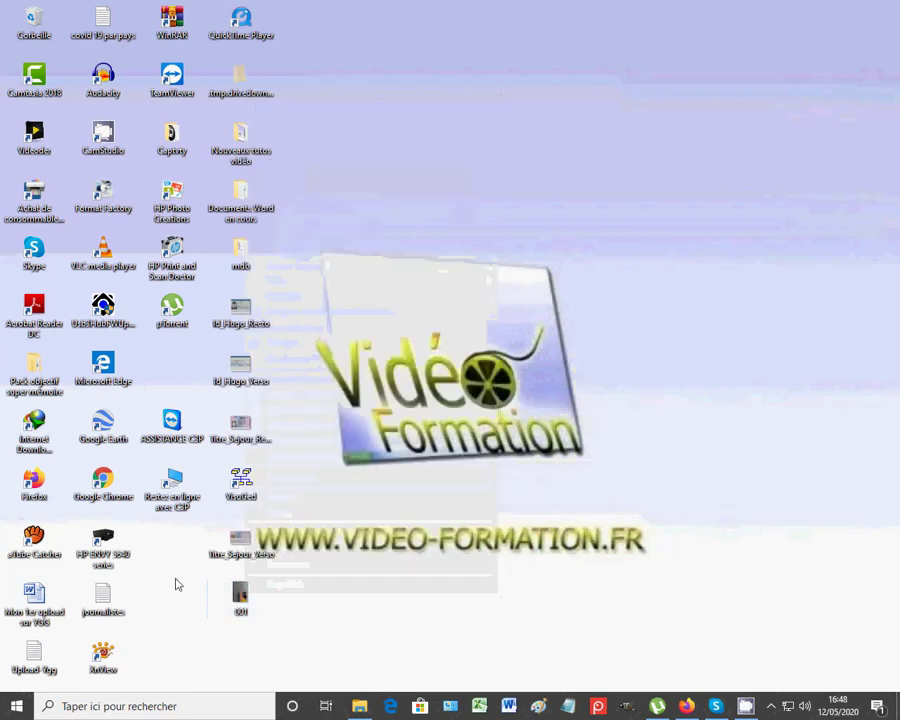
pyautogui.click(240, 598)
pyautogui.rightClick(240, 600)
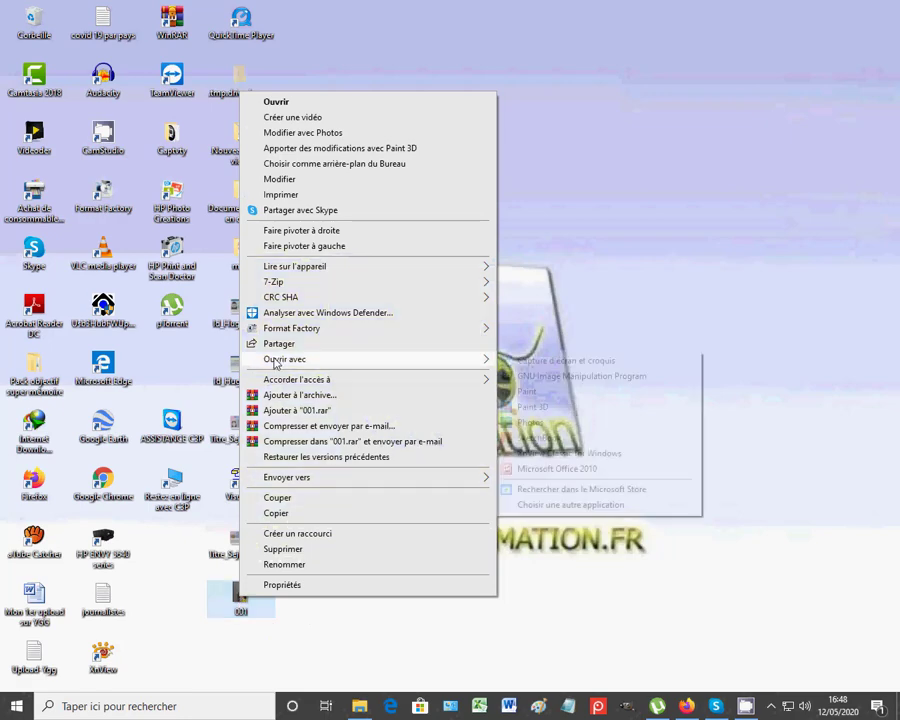
pyautogui.click(530, 392)
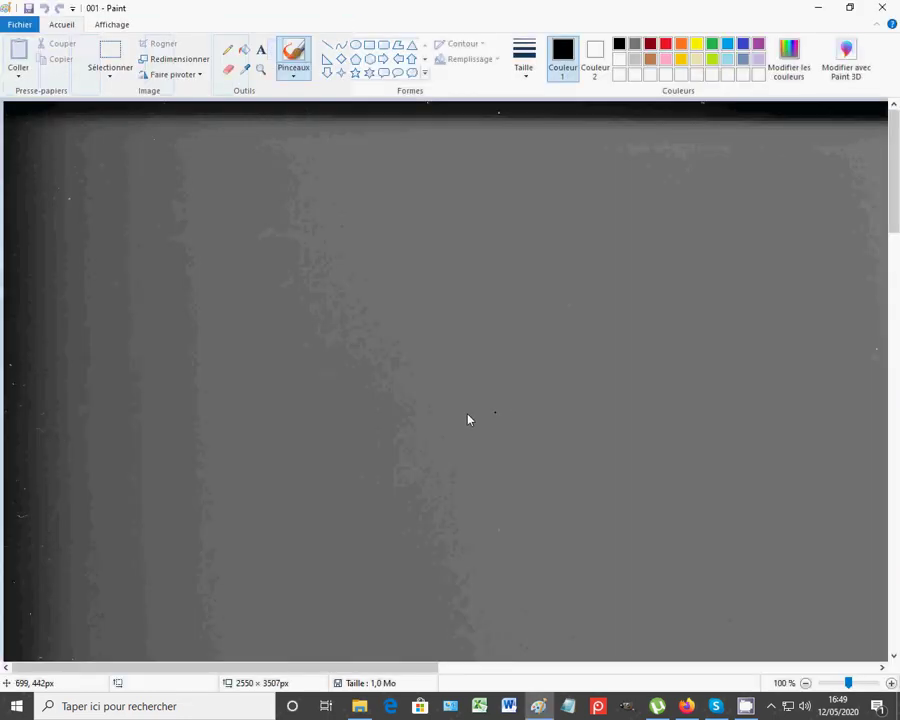
# - Select the entire scan and move it so the battery pack sits in the canvas's upper-left corner
pyautogui.click(650, 253)
pyautogui.hotkey('ctrl', 'z')
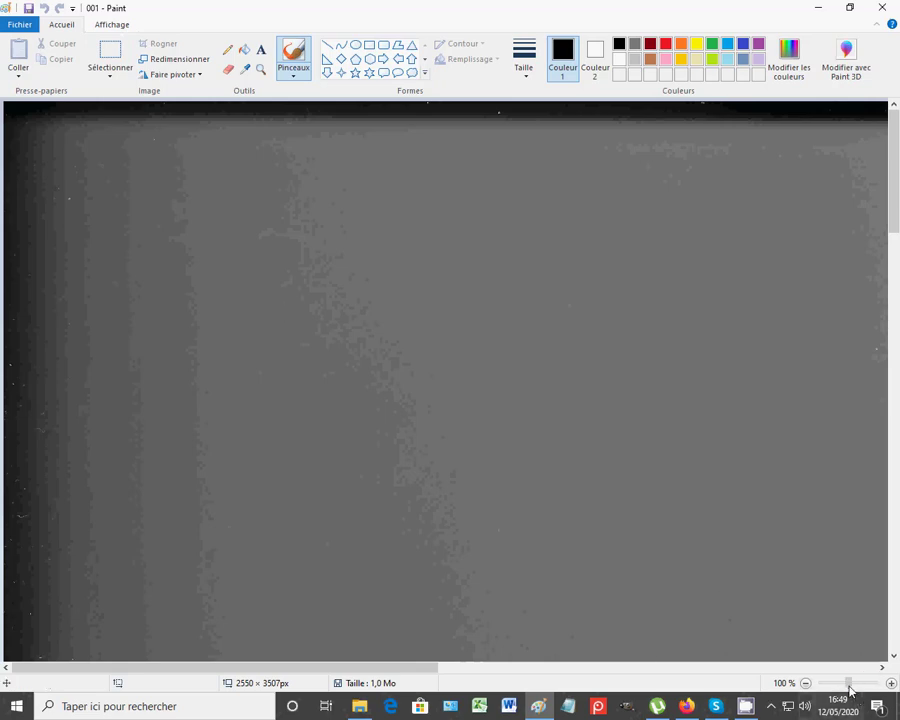
pyautogui.moveTo(850, 690)
pyautogui.mouseDown()
pyautogui.moveTo(832, 684)
pyautogui.moveTo(836, 690)
pyautogui.mouseUp()
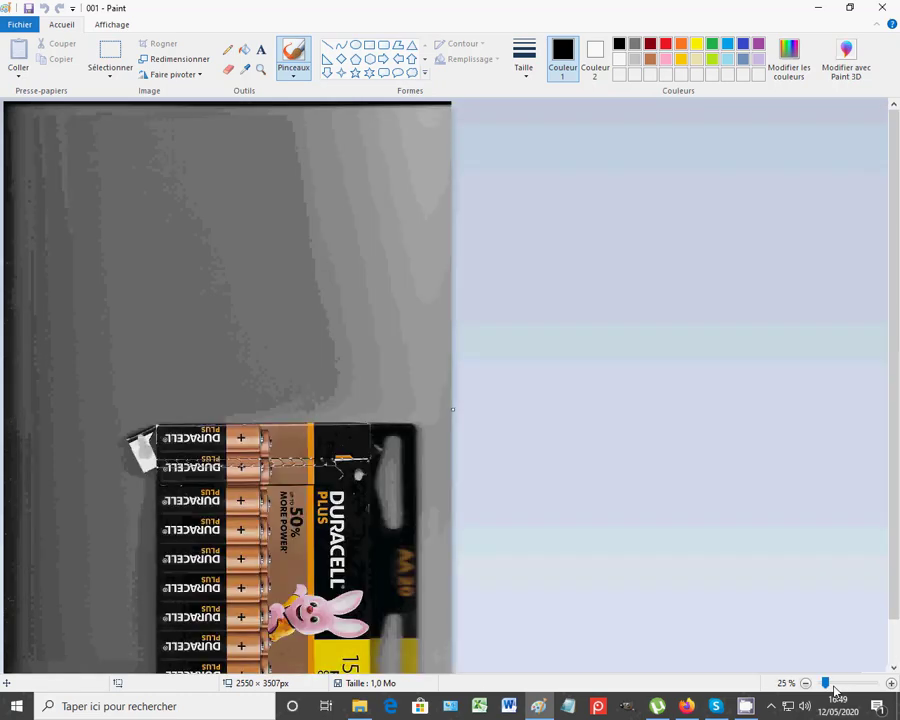
pyautogui.moveTo(827, 688); pyautogui.dragTo(822, 684)
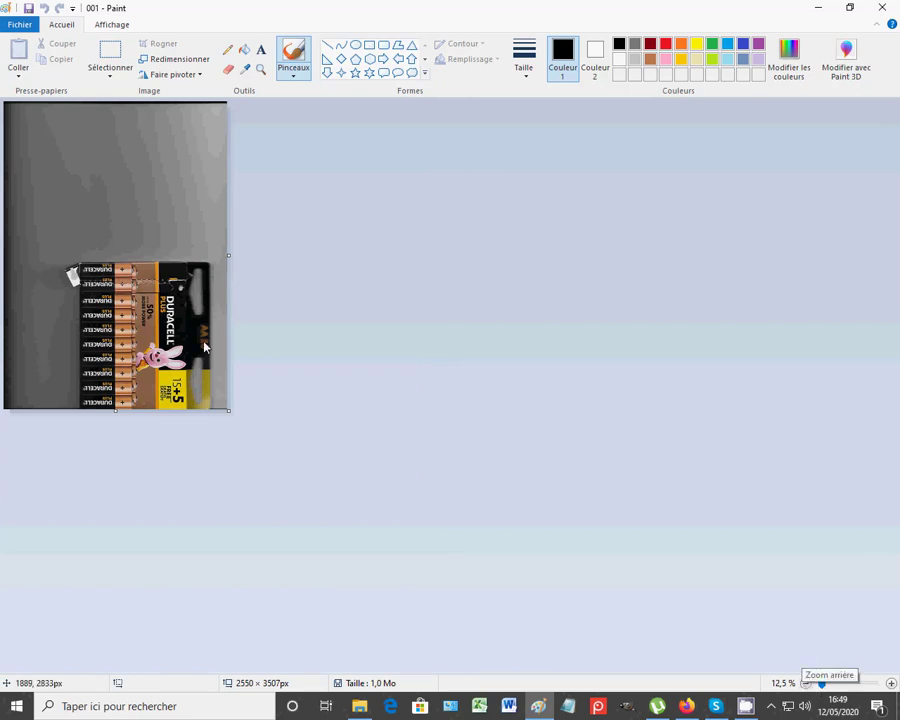
pyautogui.click(112, 78)
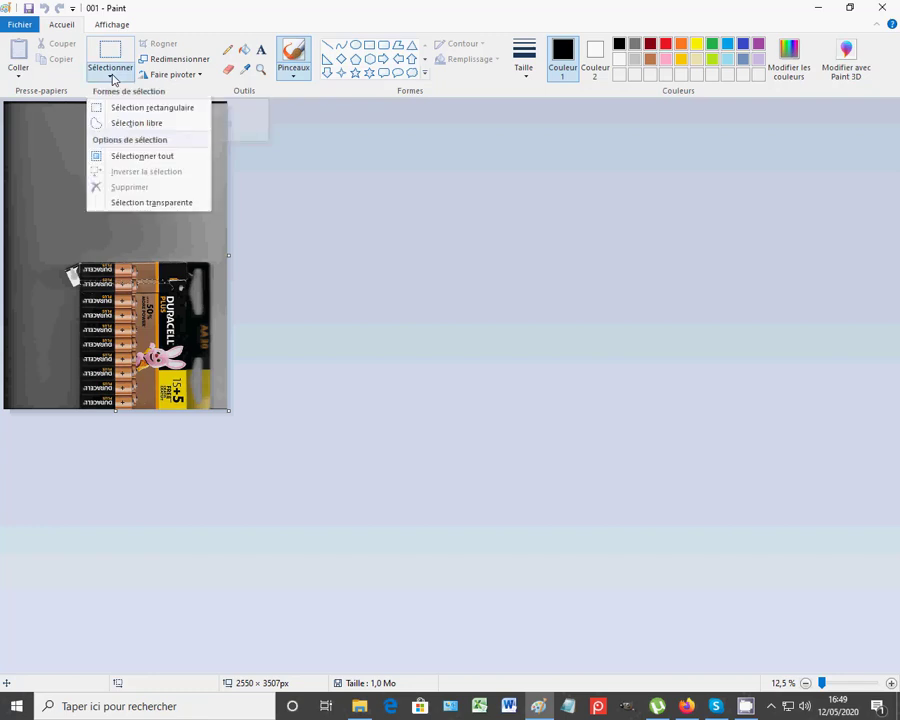
pyautogui.click(118, 157)
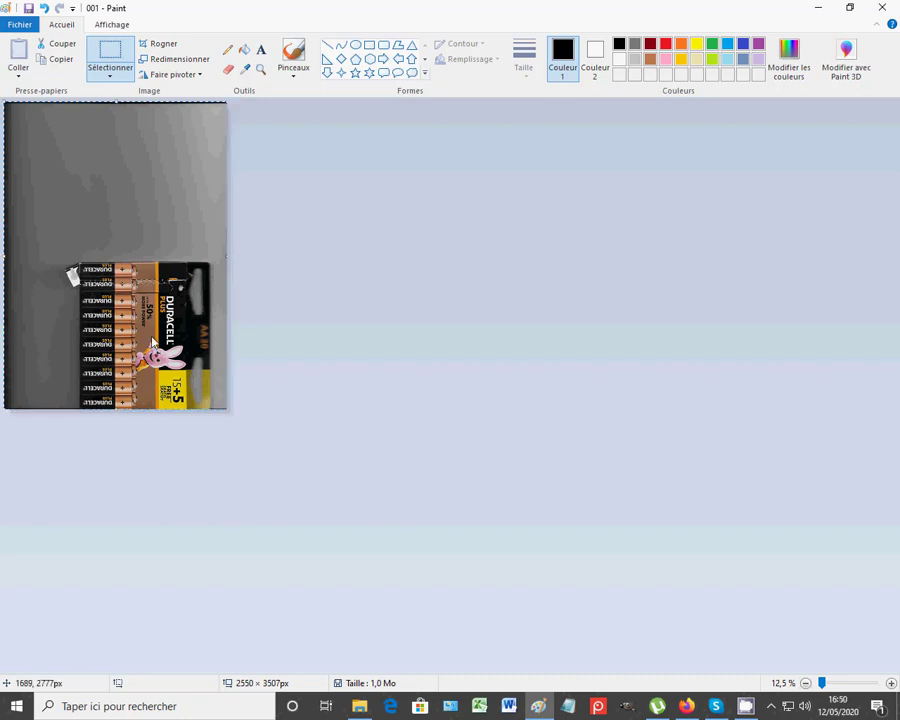
pyautogui.click(148, 330)
pyautogui.moveTo(148, 330); pyautogui.dragTo(77, 193)
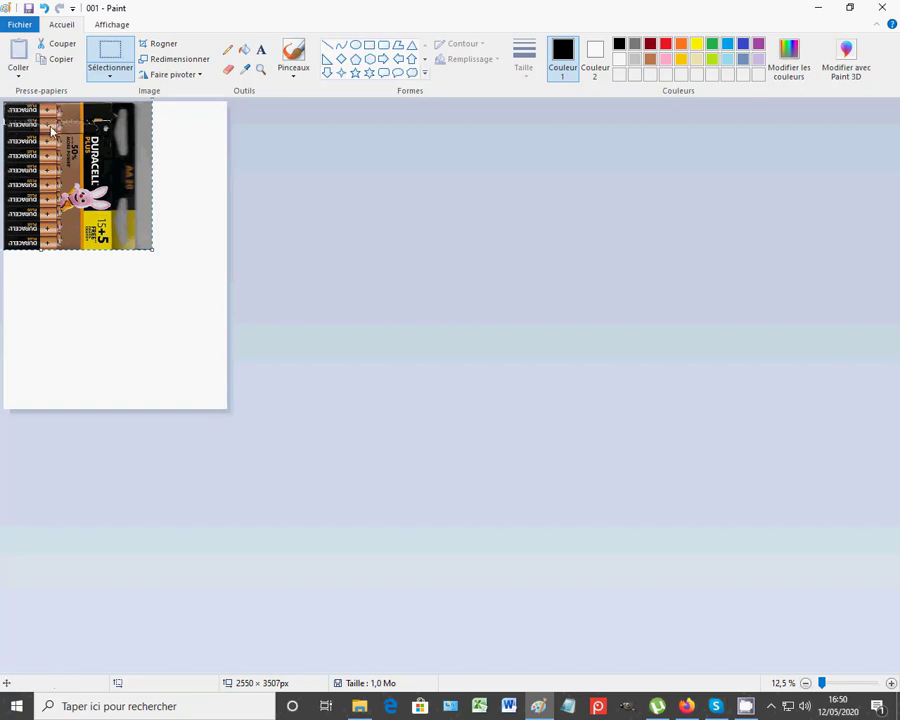
pyautogui.click(209, 368)
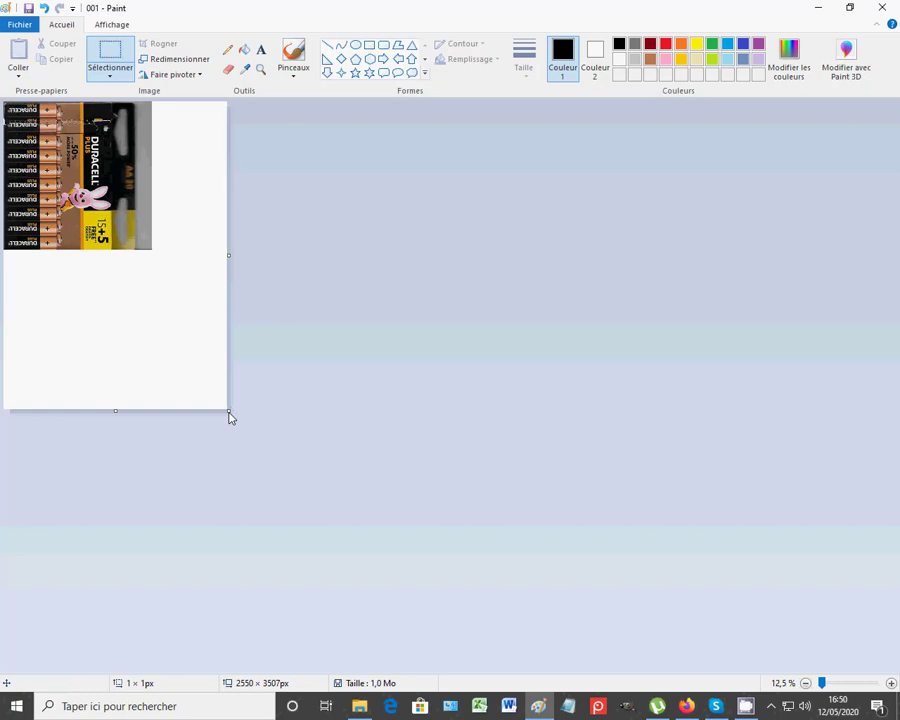
# - Shrink the canvas to about 1232 × 1696 px around the battery pack and rotate the picture 90° to the left
pyautogui.moveTo(230, 417); pyautogui.dragTo(230, 418)
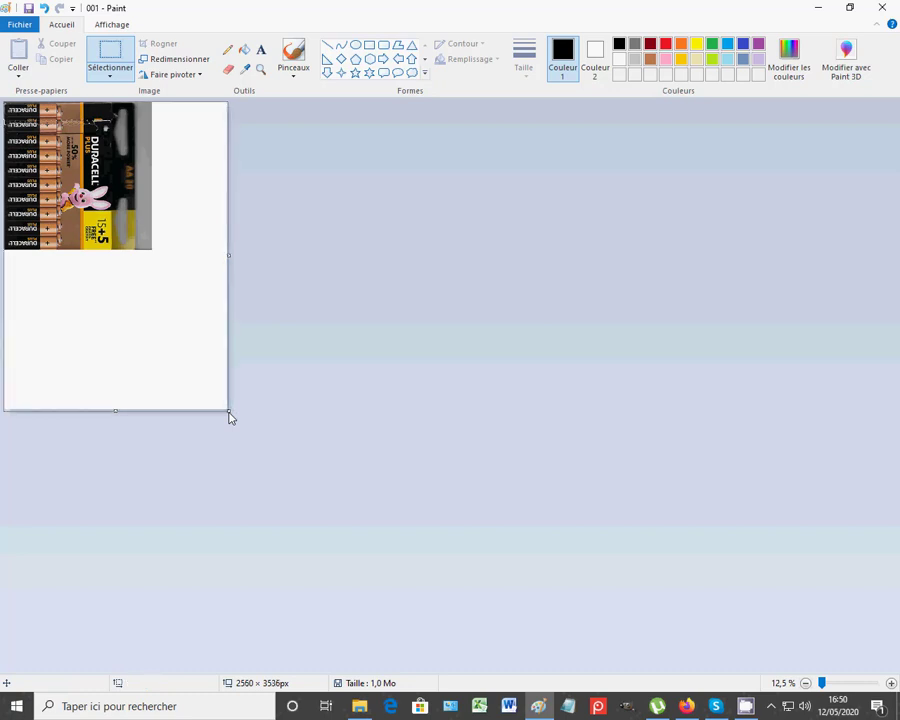
pyautogui.moveTo(230, 417); pyautogui.dragTo(113, 254)
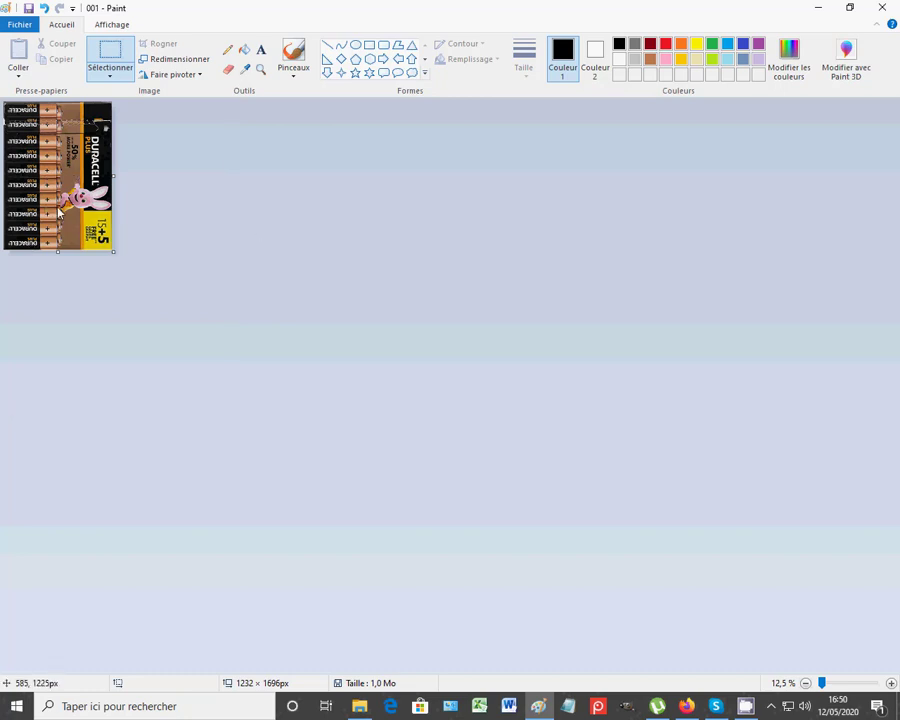
pyautogui.click(198, 79)
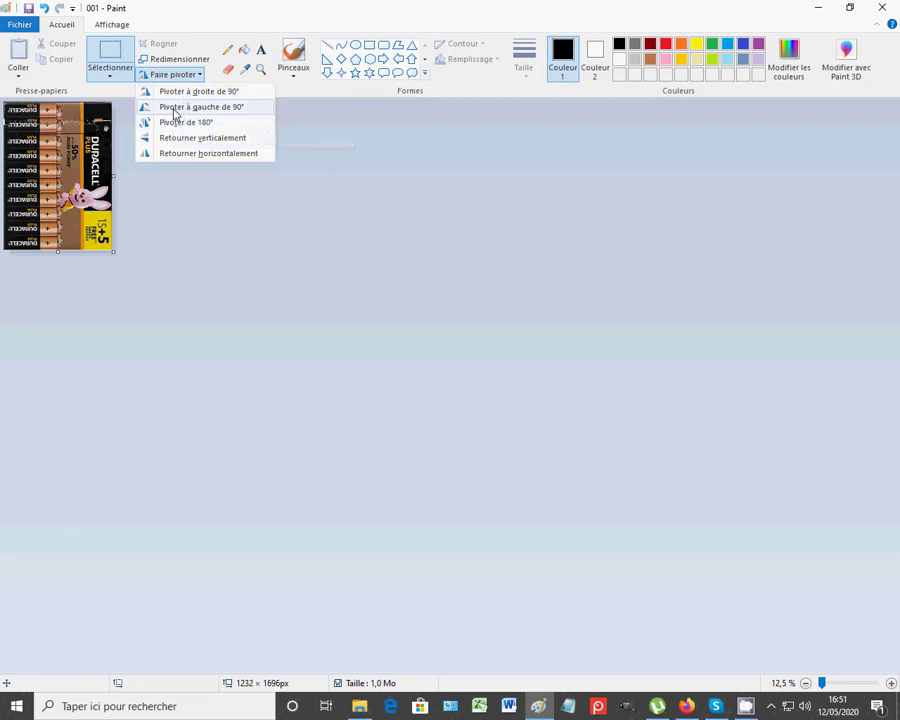
pyautogui.click(173, 107)
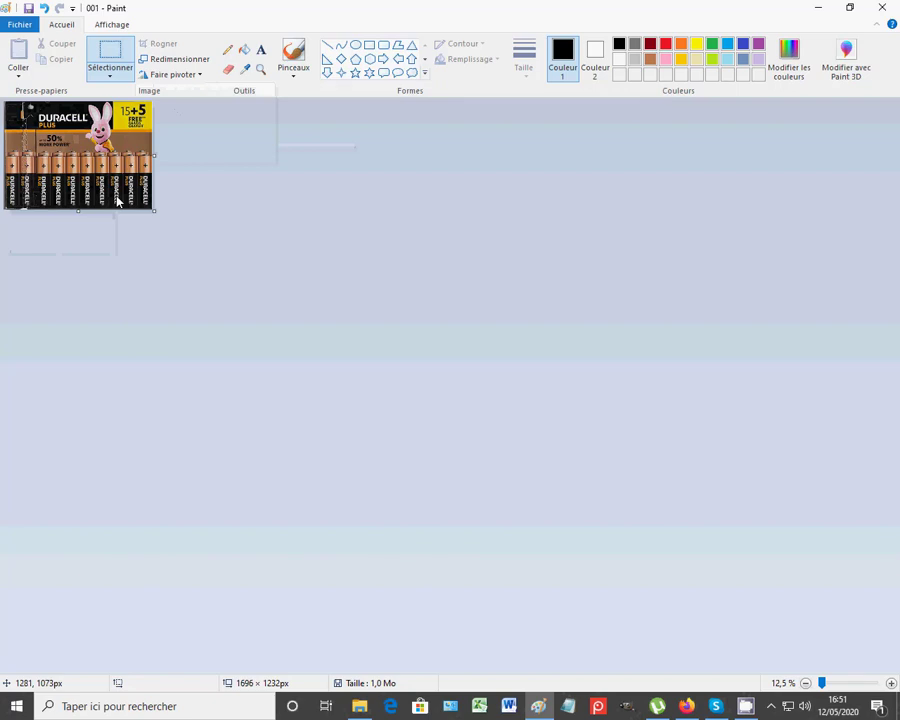
# - Save the cropped picture to the desktop (Bureau) as a JPEG named duracell and close Paint
pyautogui.click(19, 24)
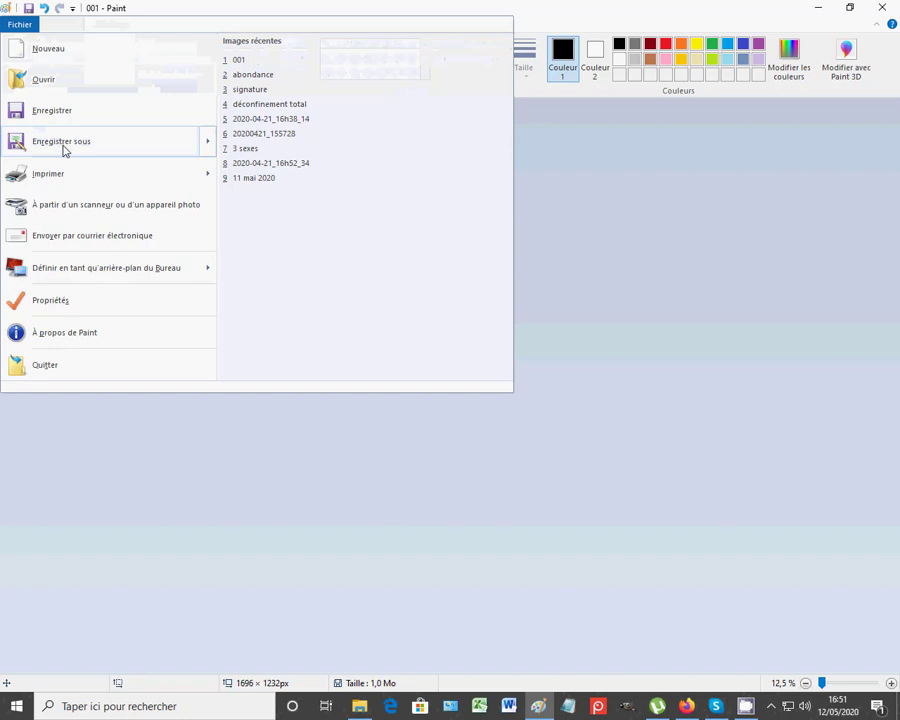
pyautogui.press('Escape')
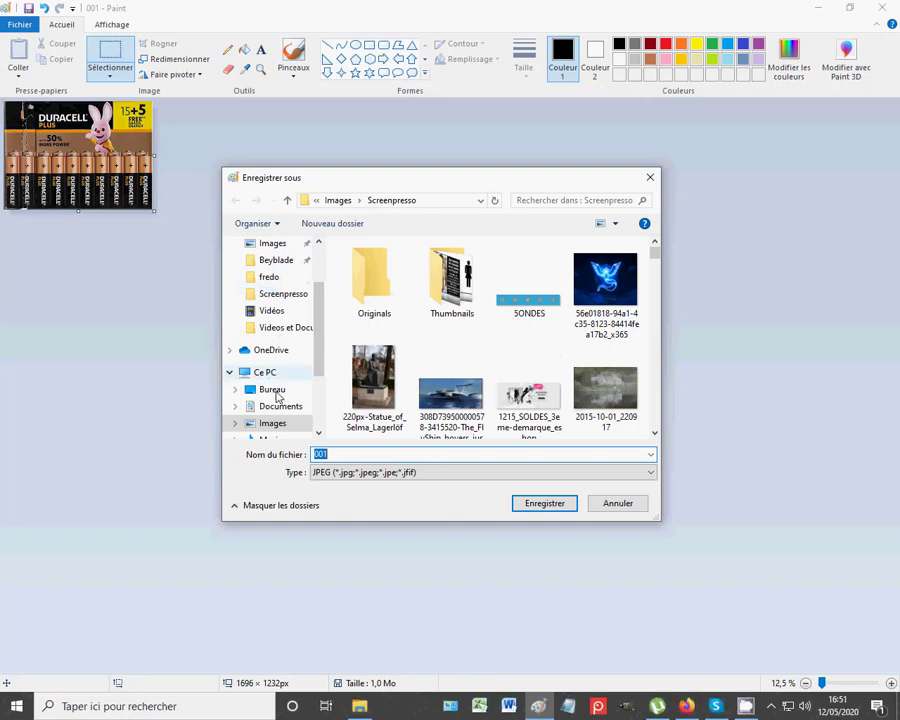
pyautogui.click(278, 394)
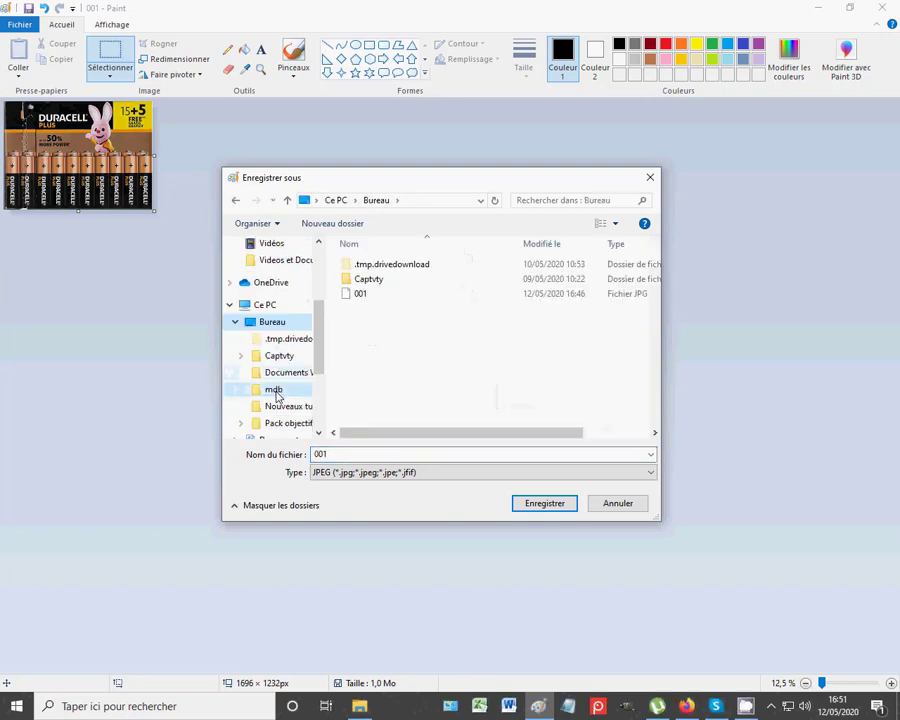
pyautogui.doubleClick(322, 455)
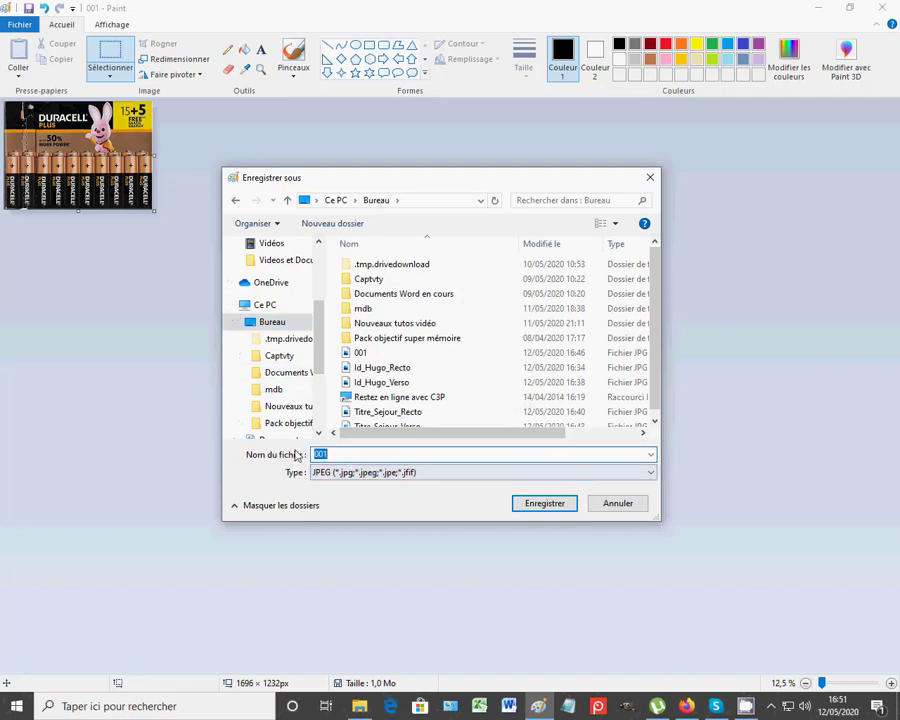
pyautogui.write('du')
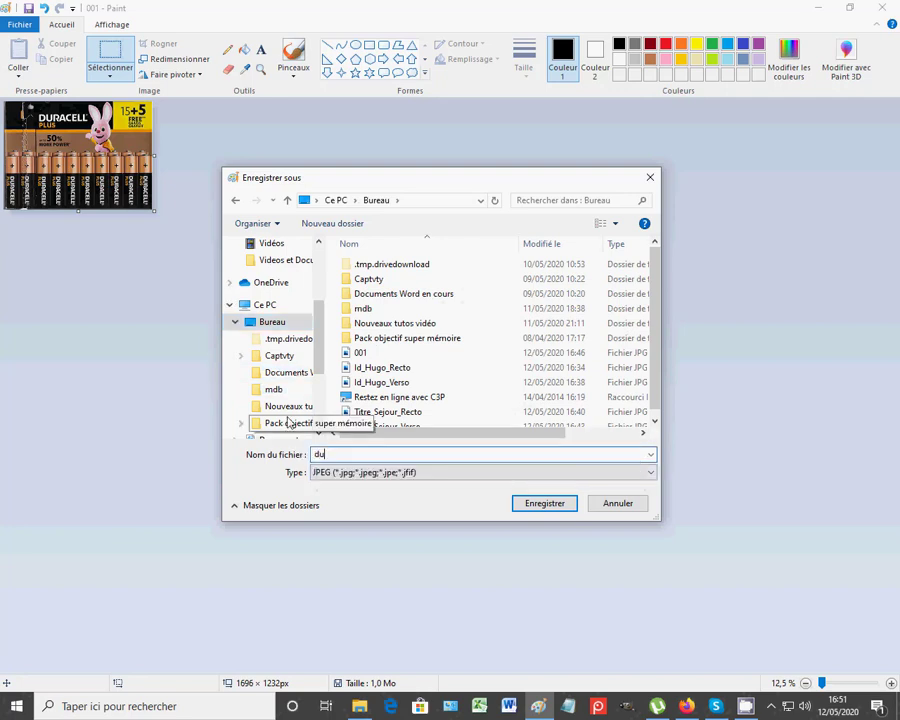
pyautogui.write('racell')
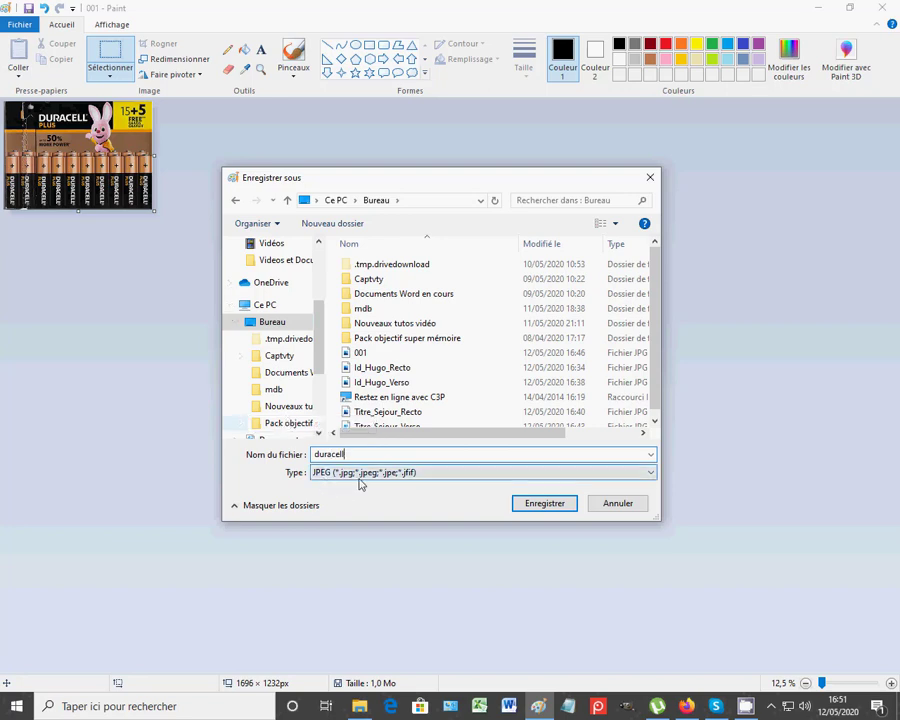
pyautogui.click(651, 473)
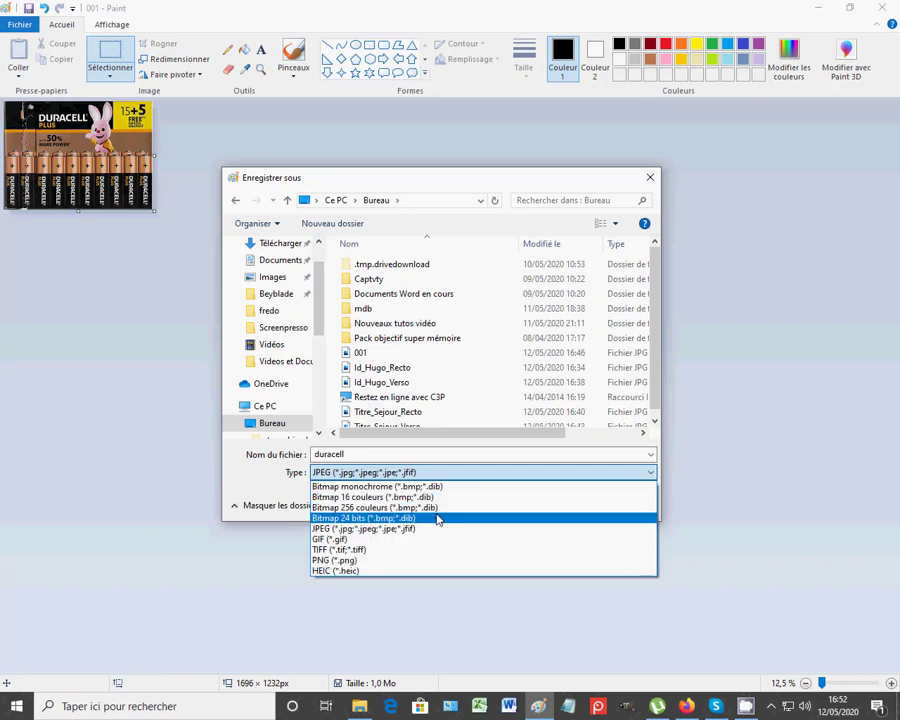
pyautogui.click(368, 530)
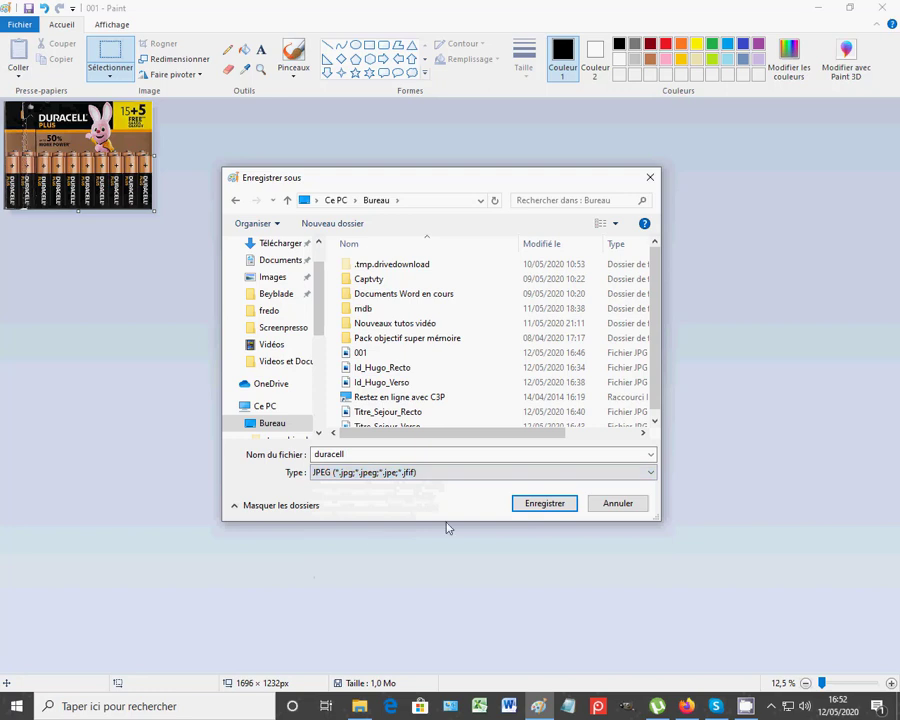
pyautogui.click(529, 505)
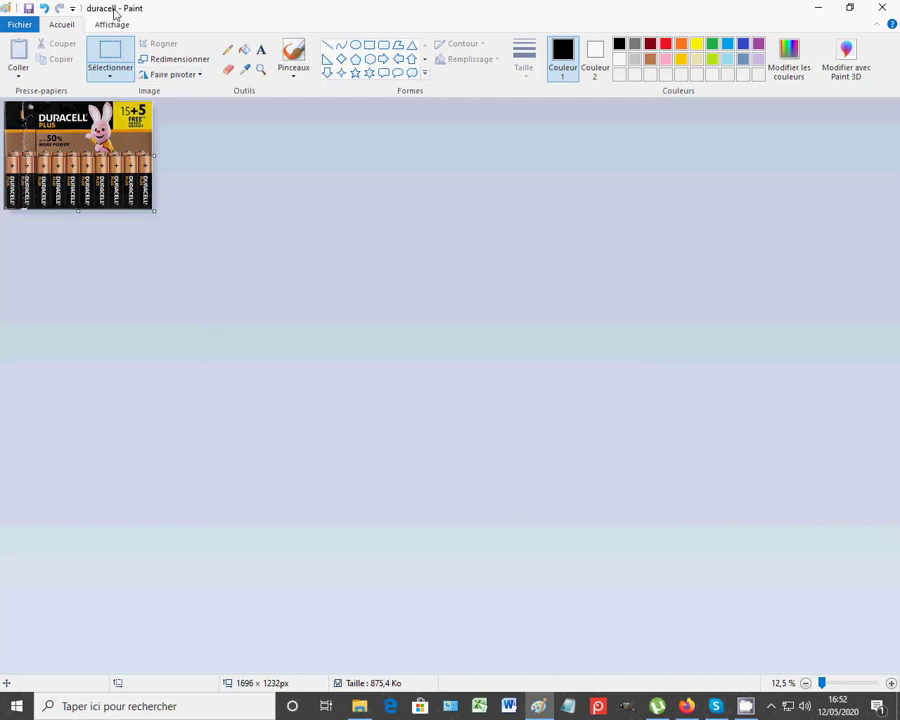
pyautogui.click(888, 8)
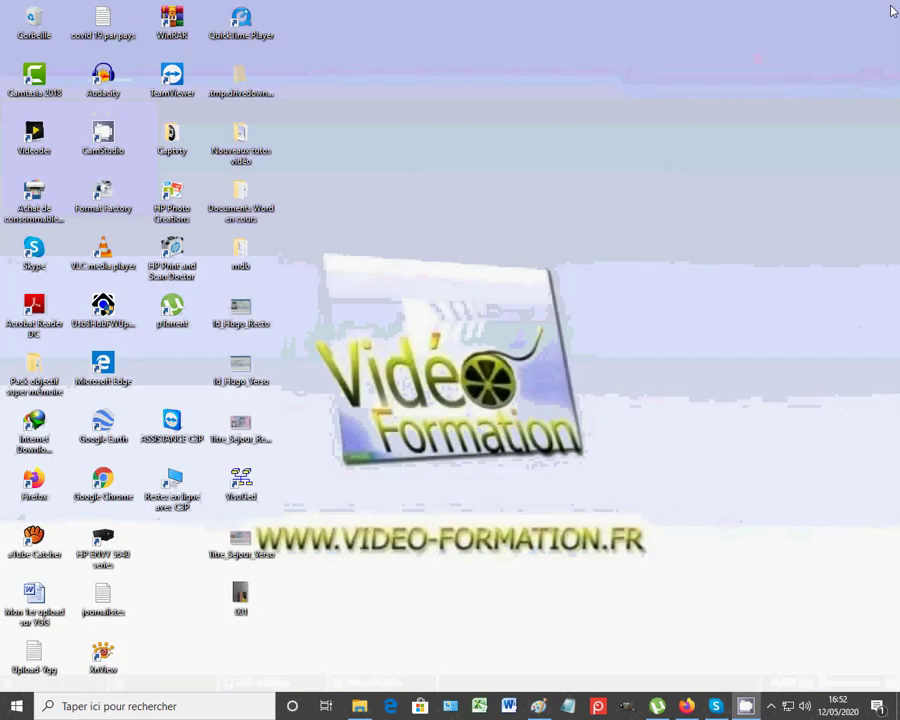
# - Delete the original scan 001 from the desktop
pyautogui.click(241, 597)
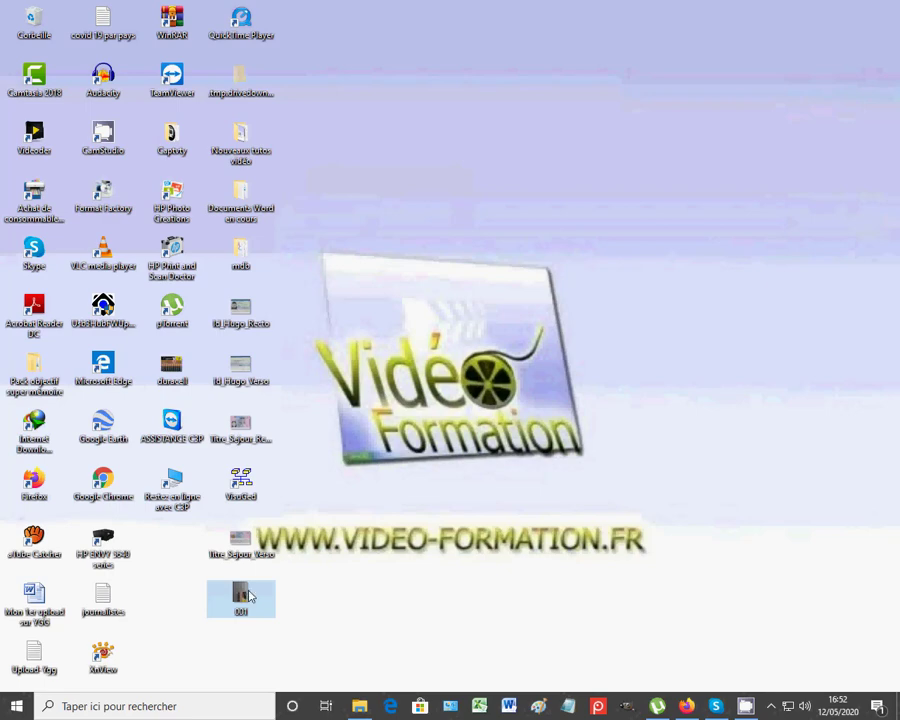
pyautogui.moveTo(248, 597)
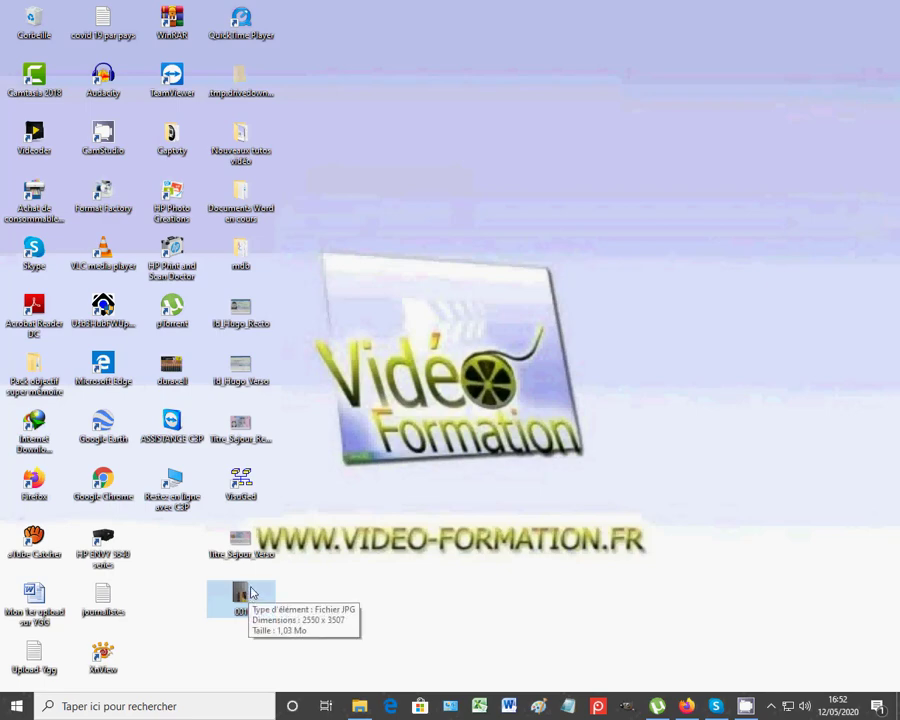
pyautogui.press('Delete')
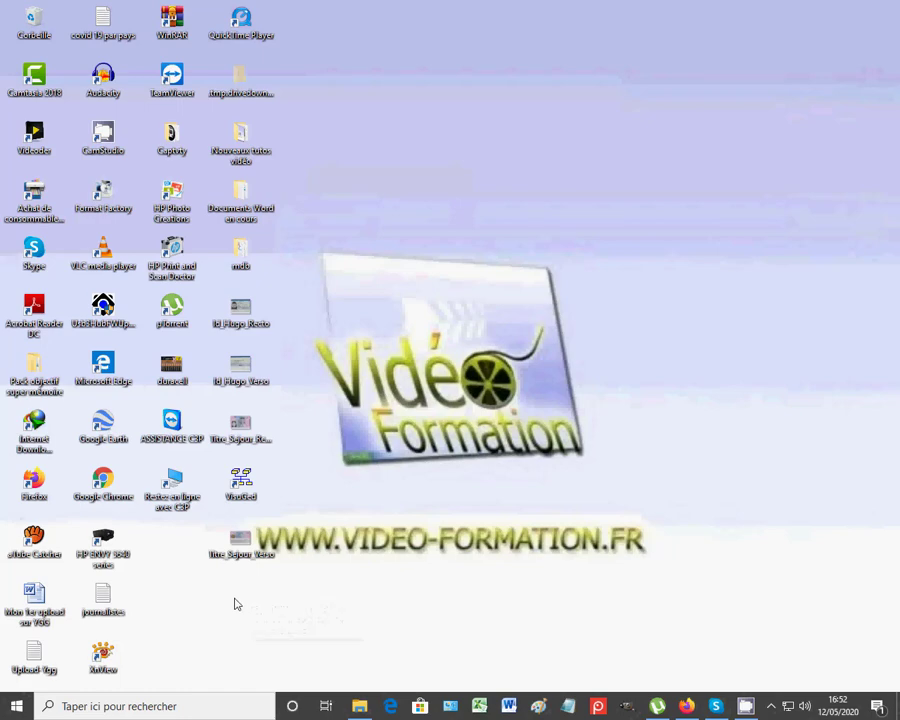
pyautogui.moveTo(173, 366)
pyautogui.moveTo(175, 379)
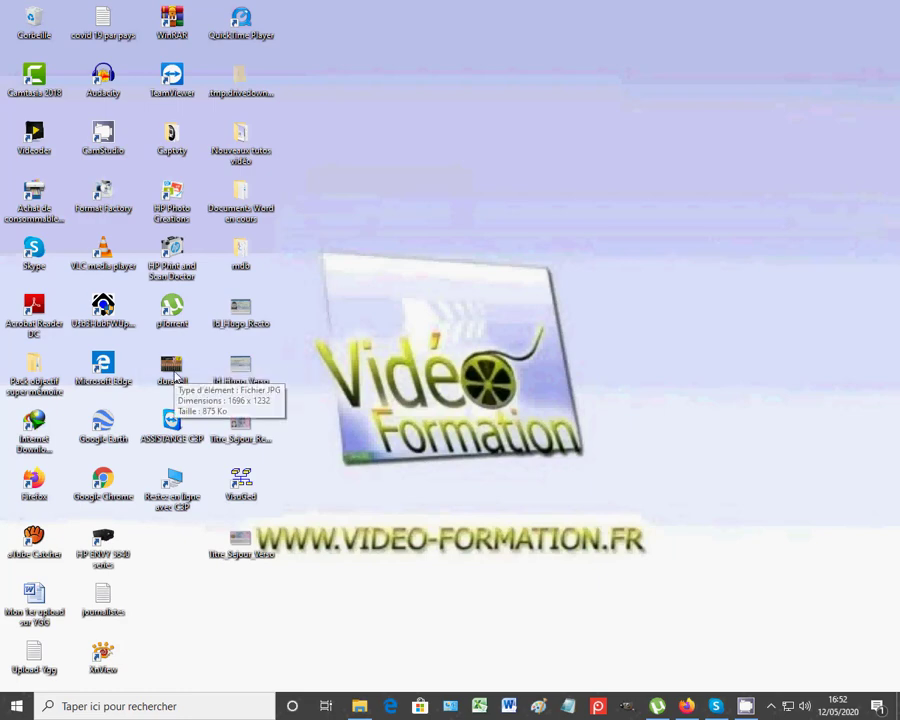